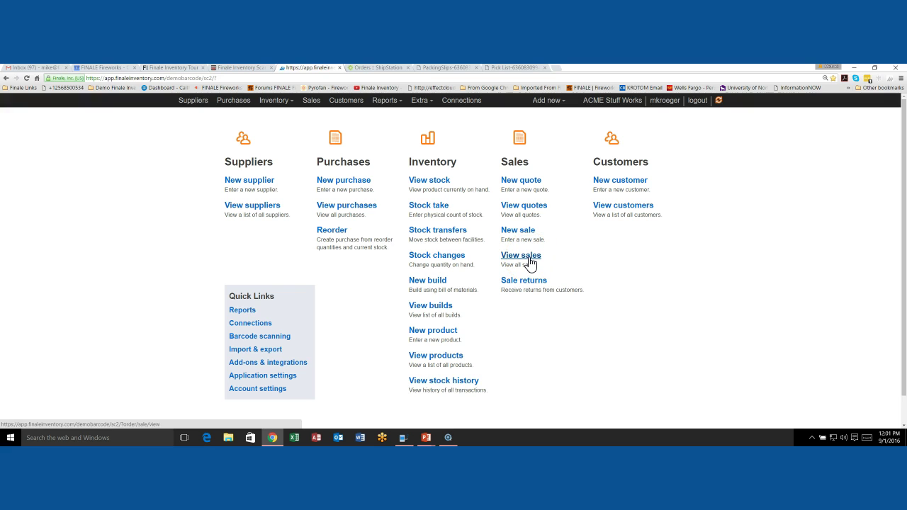
Step: Open the Sales order list showing committed orders EXP-001 to EXP-004 at 2.00 each
click(531, 264)
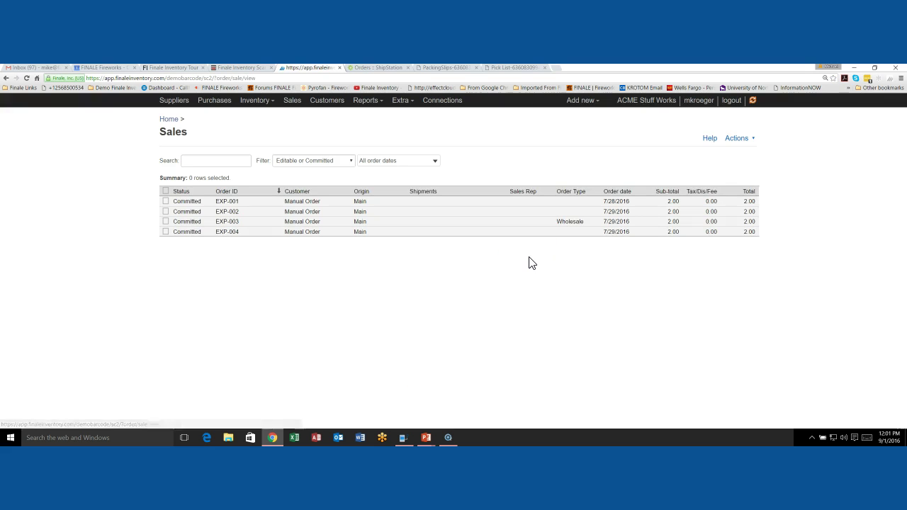
click(397, 232)
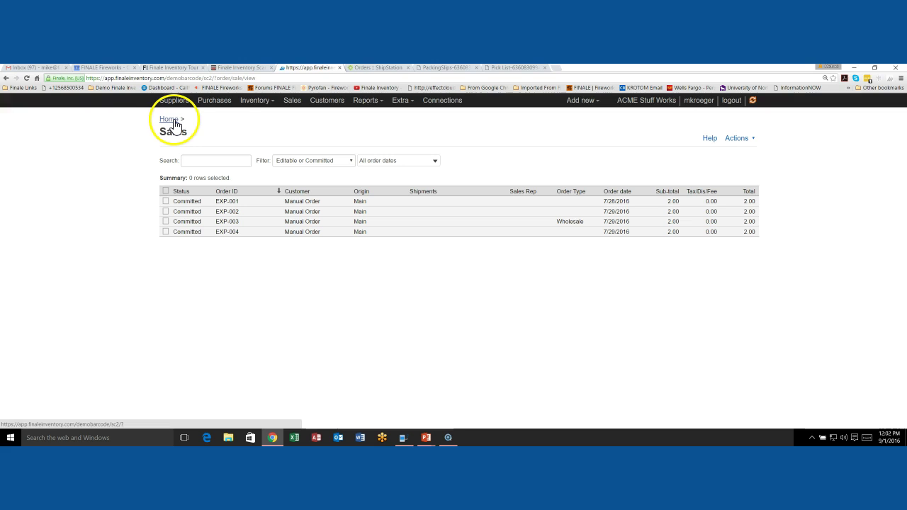
Step: Open the Stock view filtered to ID Cards, listing six blank PVC card colours
click(253, 101)
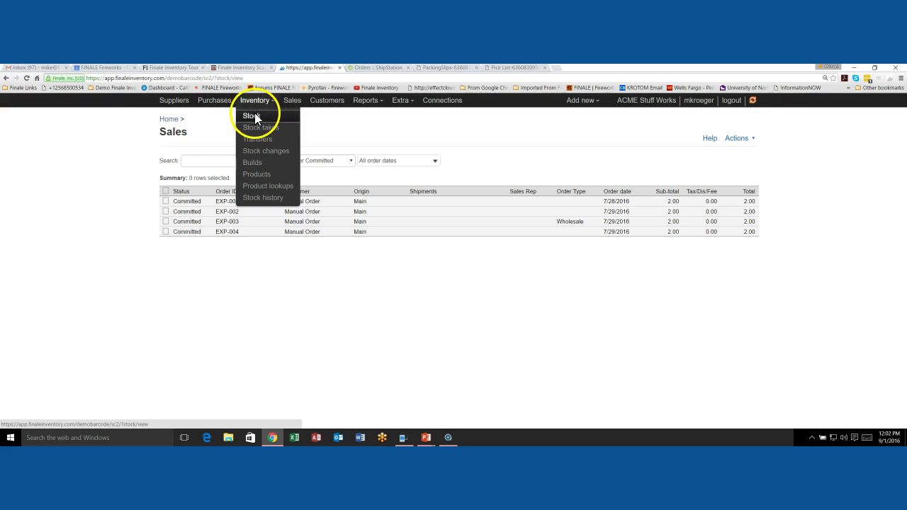
click(253, 116)
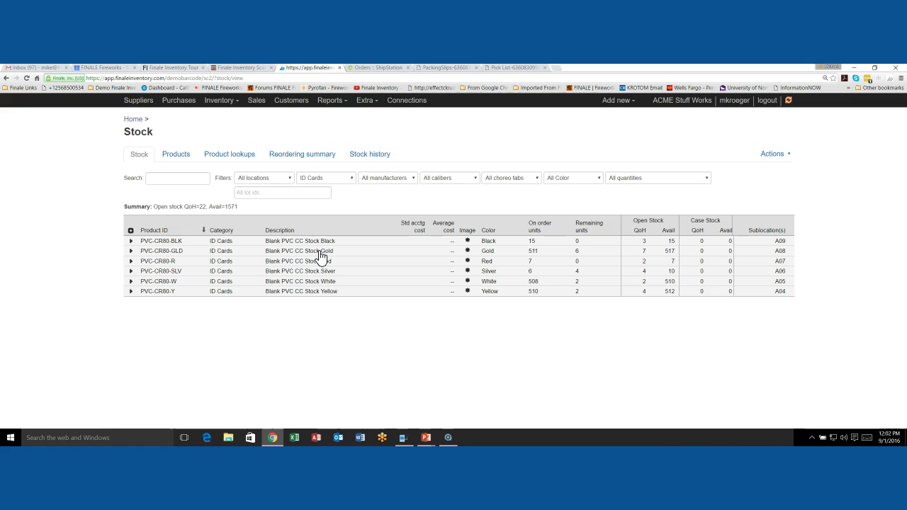
click(319, 250)
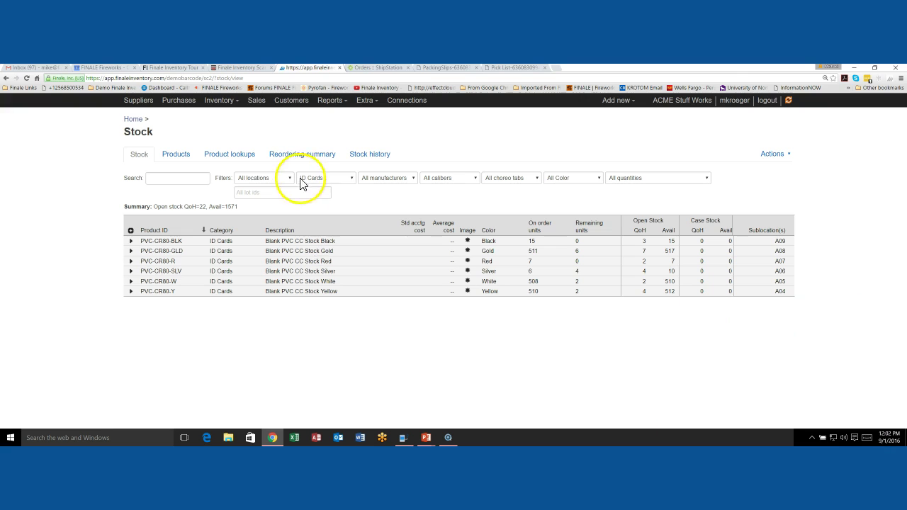
Step: Tick orders EXP-001 to EXP-004 in ShipStation's Awaiting Shipment list
click(380, 69)
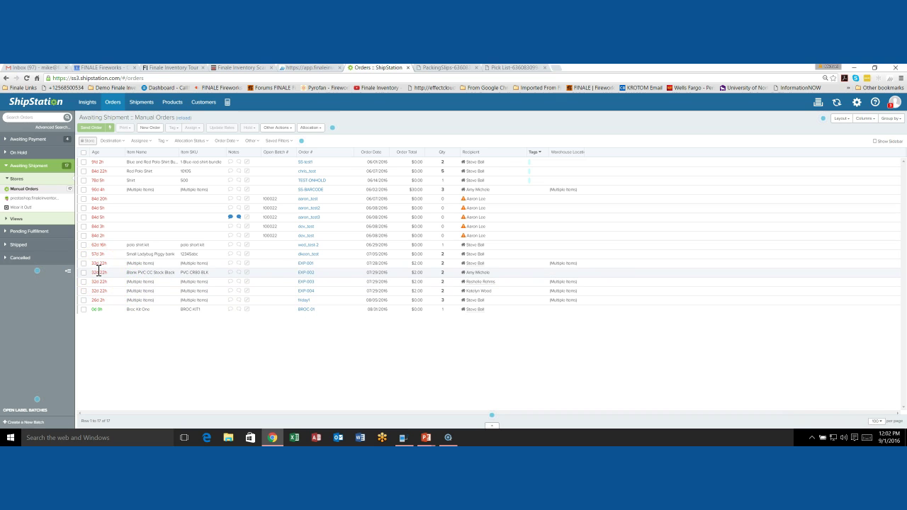
click(83, 264)
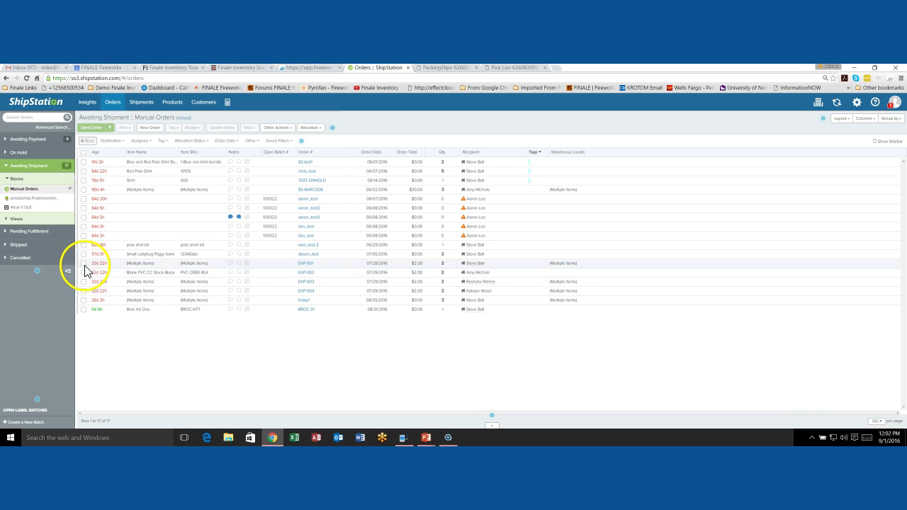
click(83, 274)
click(84, 282)
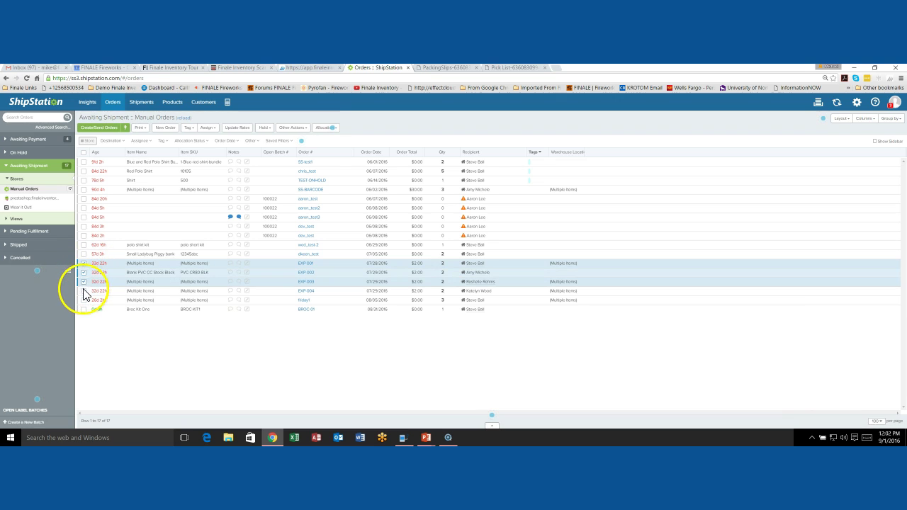
click(83, 291)
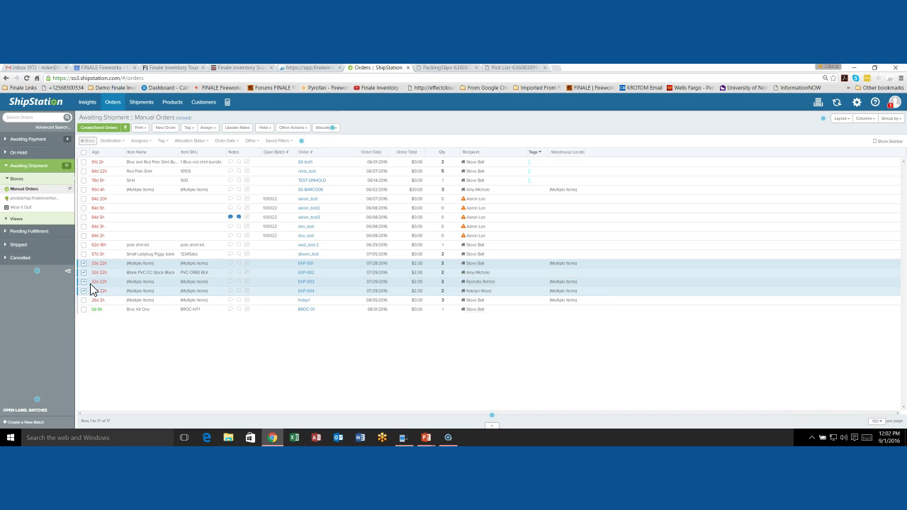
Step: Open the Print dropdown for the four selected orders and choose its printing options
click(142, 133)
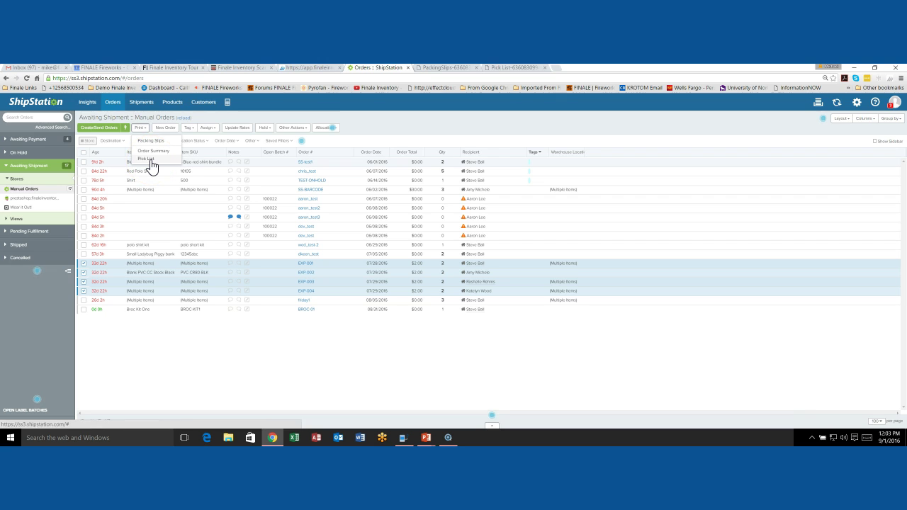
click(150, 163)
click(148, 150)
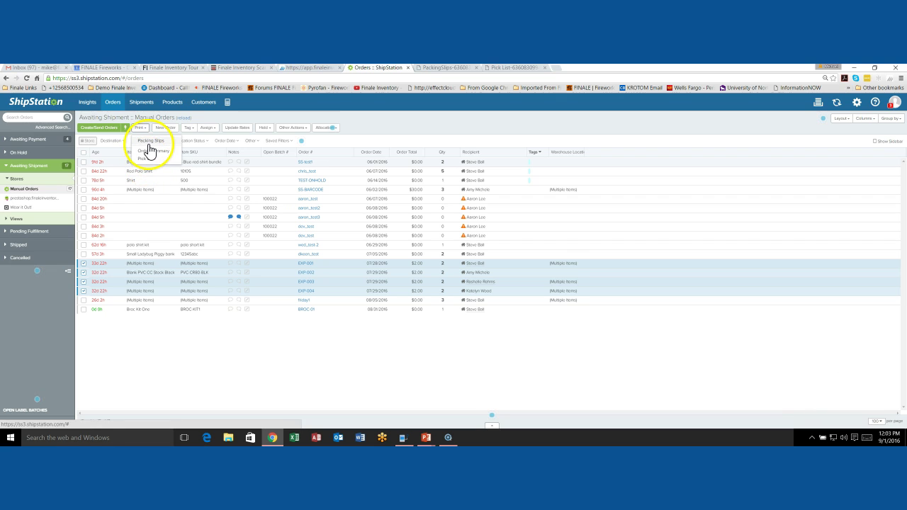
click(373, 125)
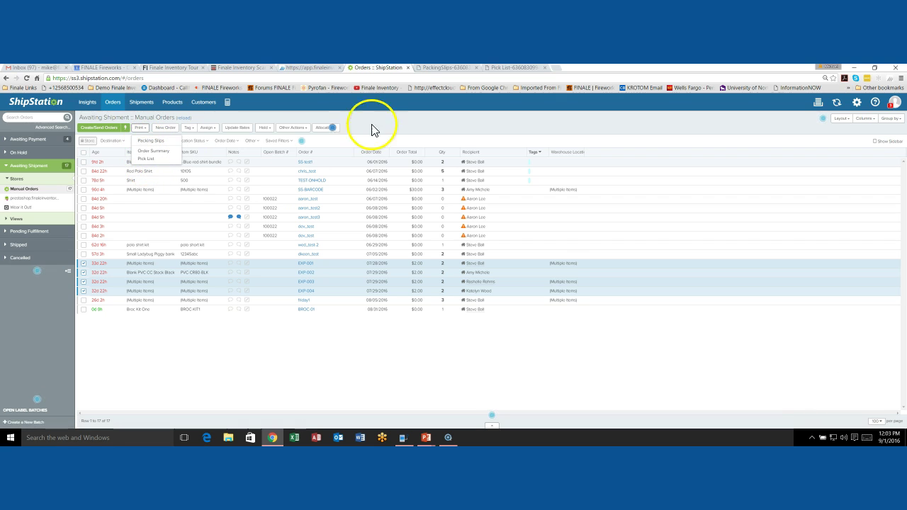
Step: Scroll through all four packing slip pages, then back to the EXP-001 slip
click(434, 68)
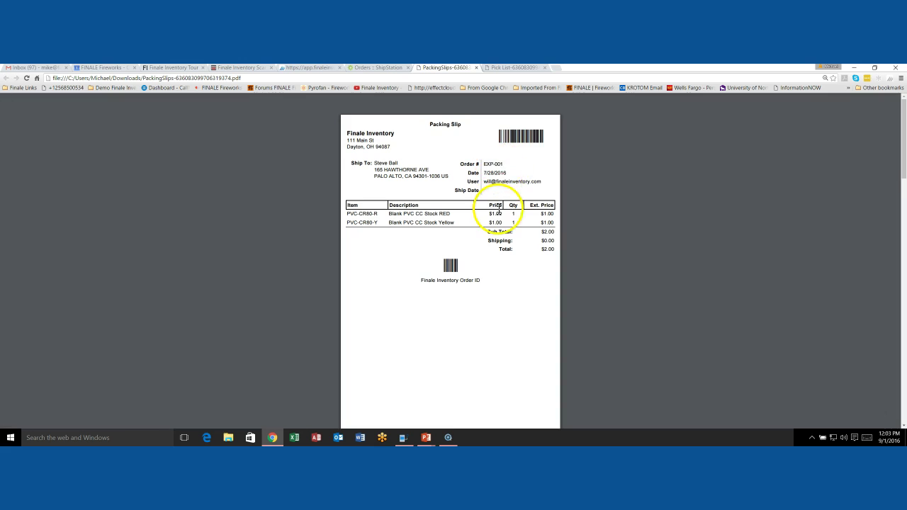
scroll(499, 205, down, 2)
scroll(499, 209, down, 9)
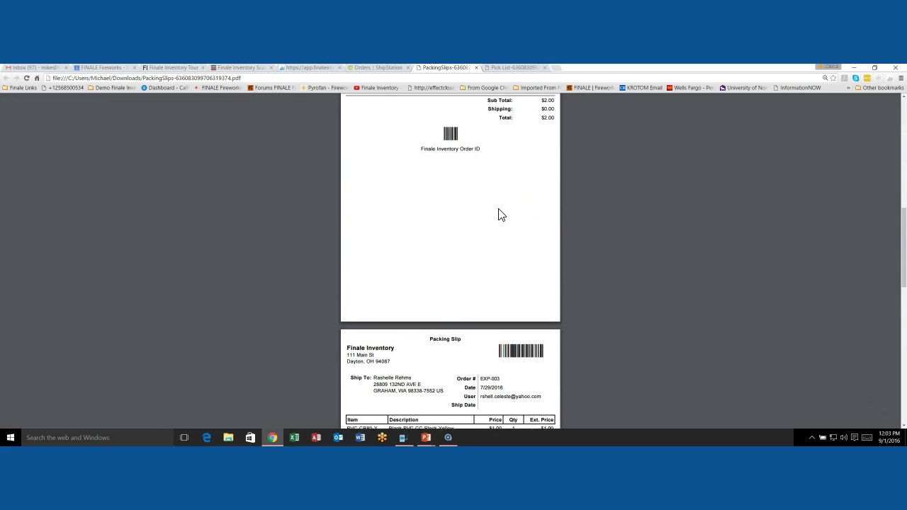
scroll(499, 209, down, 7)
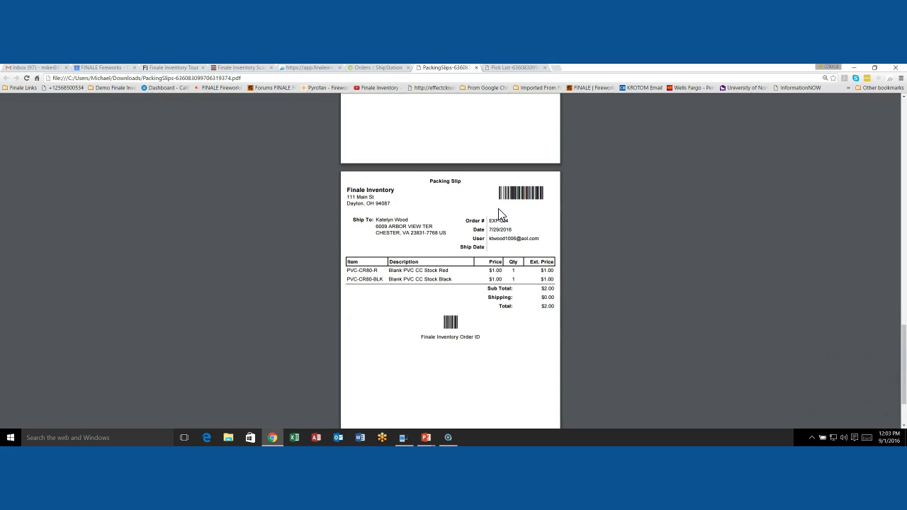
scroll(499, 212, up, 7)
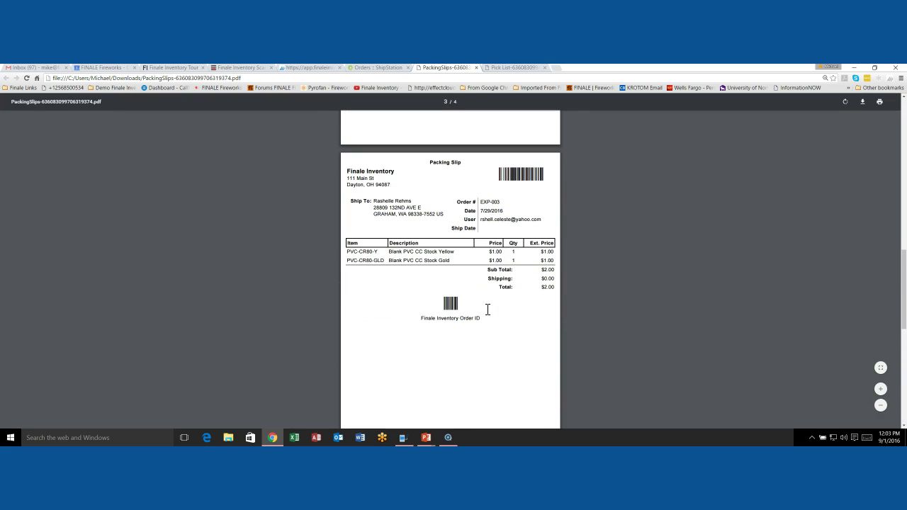
scroll(477, 280, up, 7)
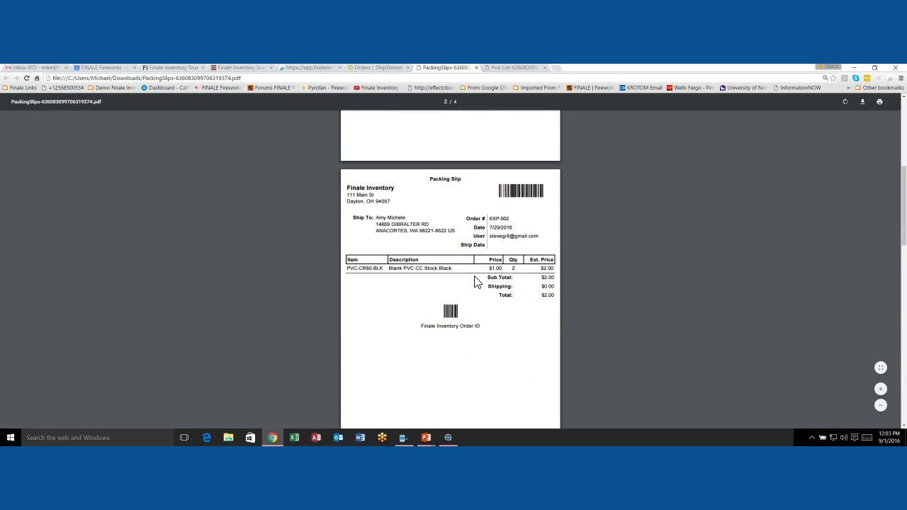
scroll(470, 296, up, 6)
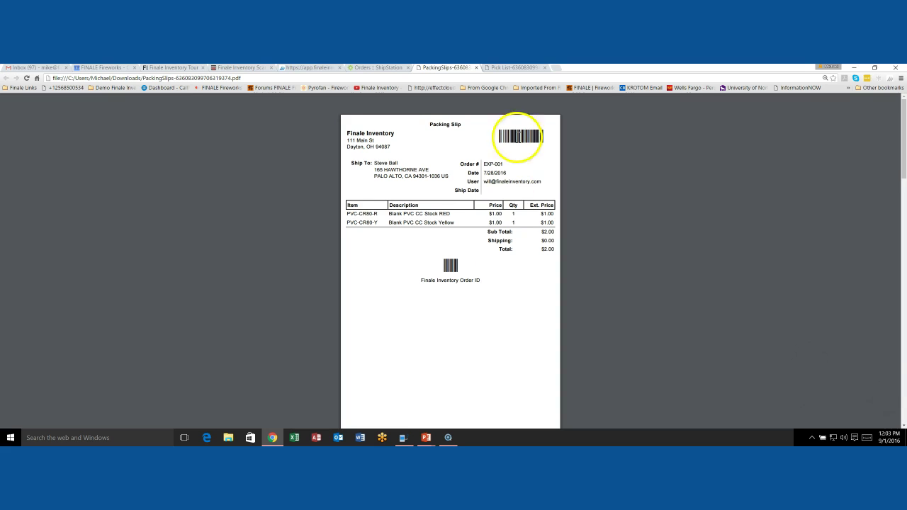
Step: View the 8-item product pick list PDF, then return to the Finale Sales list
click(526, 68)
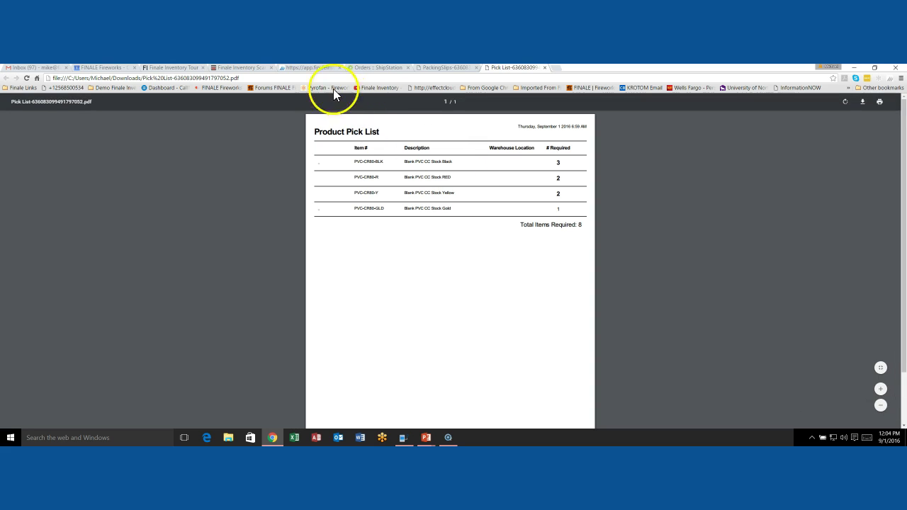
click(312, 68)
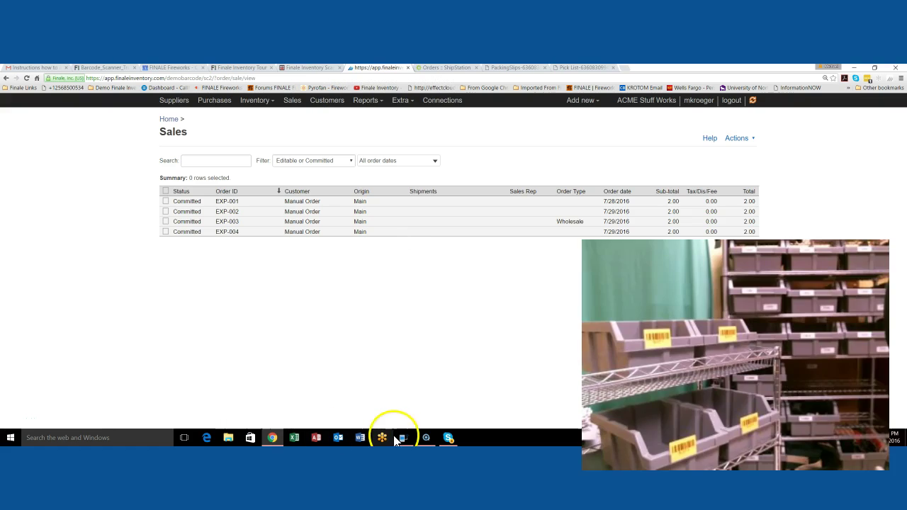
Step: Bring up MyMobiler mirroring the Data Collector menu with Pick, Receive, Transfer and Stock take
click(403, 439)
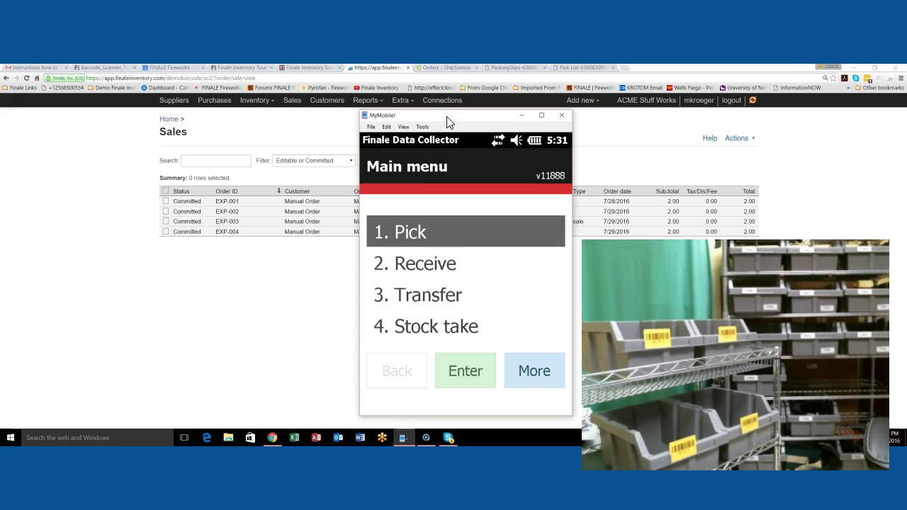
Step: Choose 1. Pick, then 2. Wave, reaching the Wave pick screen with Orders: 4
click(428, 237)
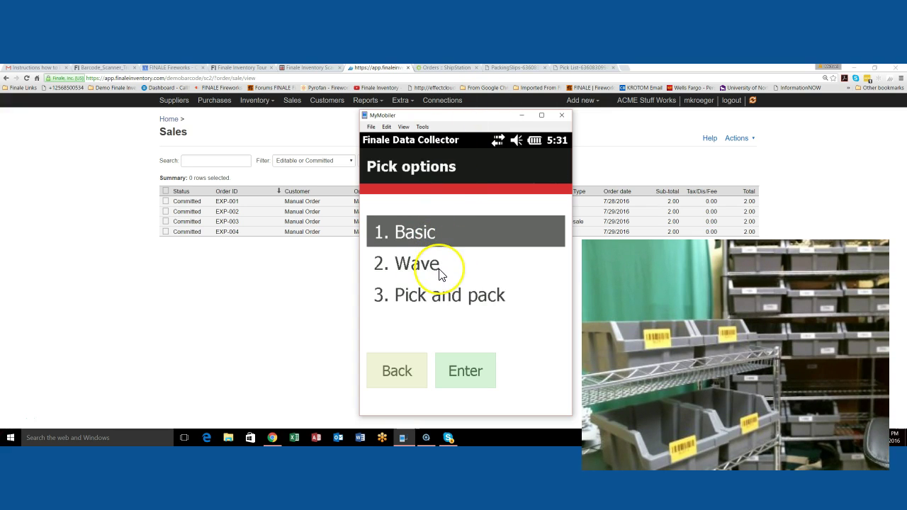
click(438, 269)
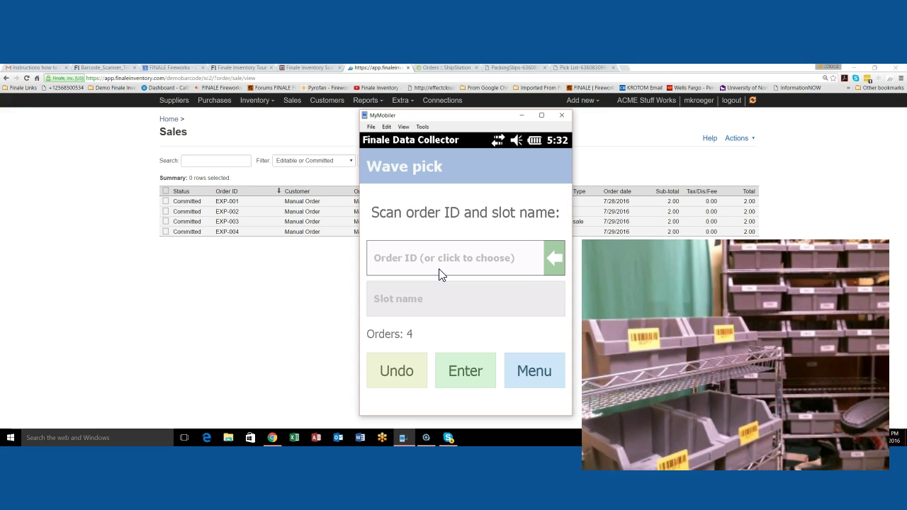
click(440, 270)
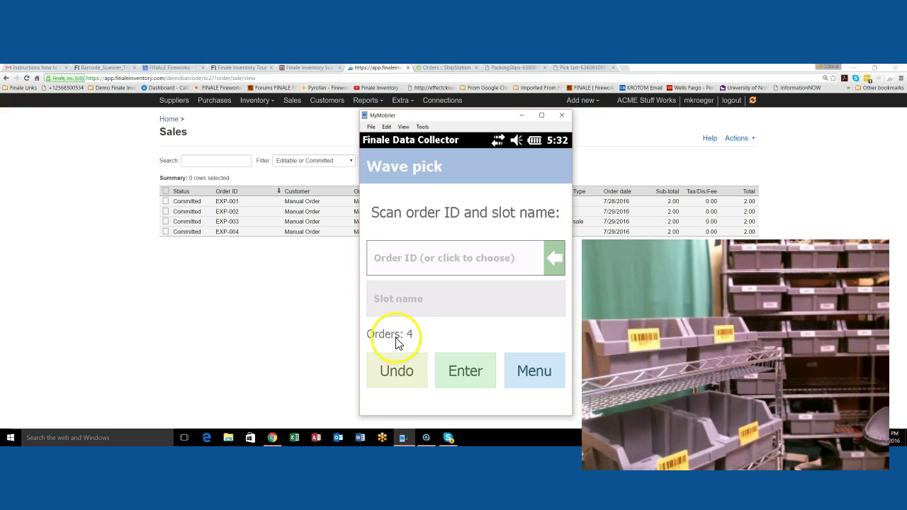
Step: Choose 1. Start picking from the wave Menu, reaching step 1 of 7 at location A04
click(540, 376)
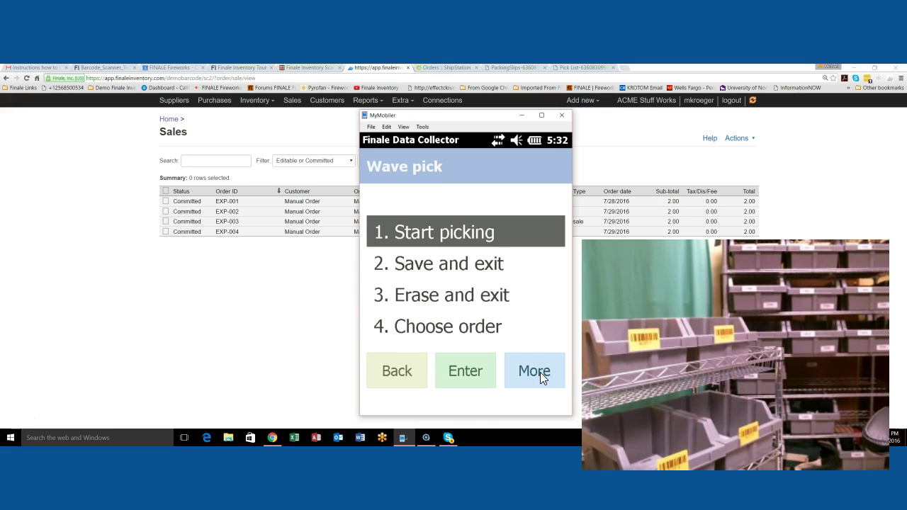
click(473, 241)
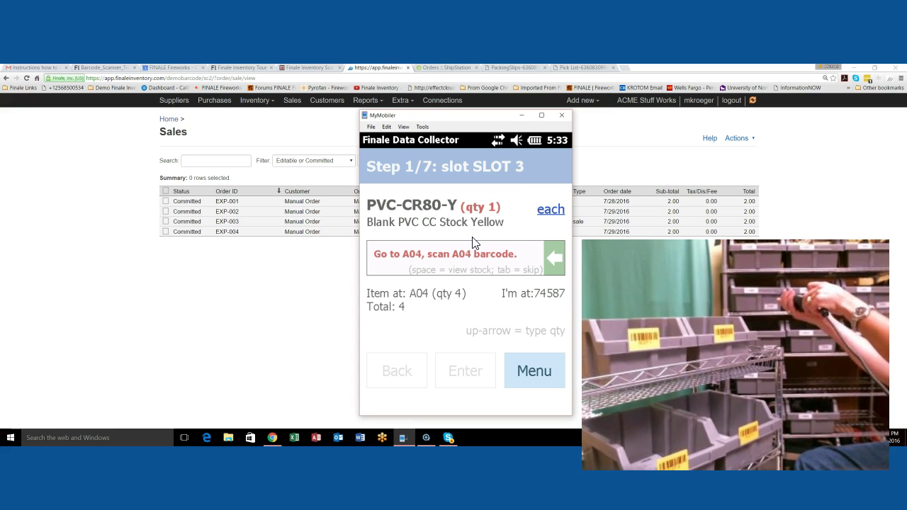
text(A04)
key(Return)
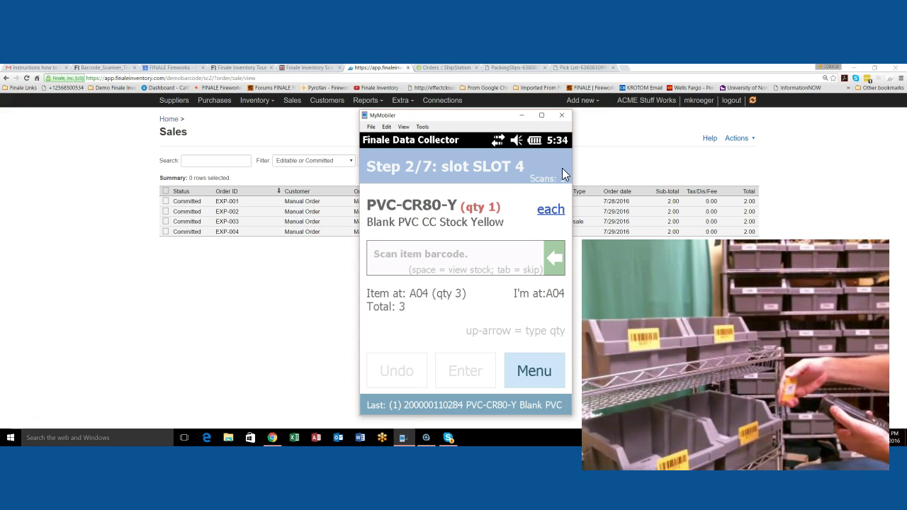
text(200000110284)
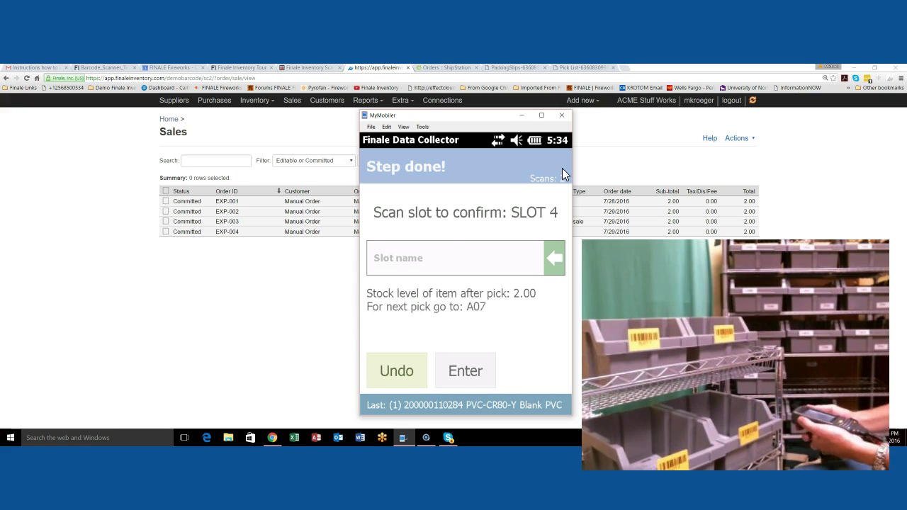
text(SLOT 4)
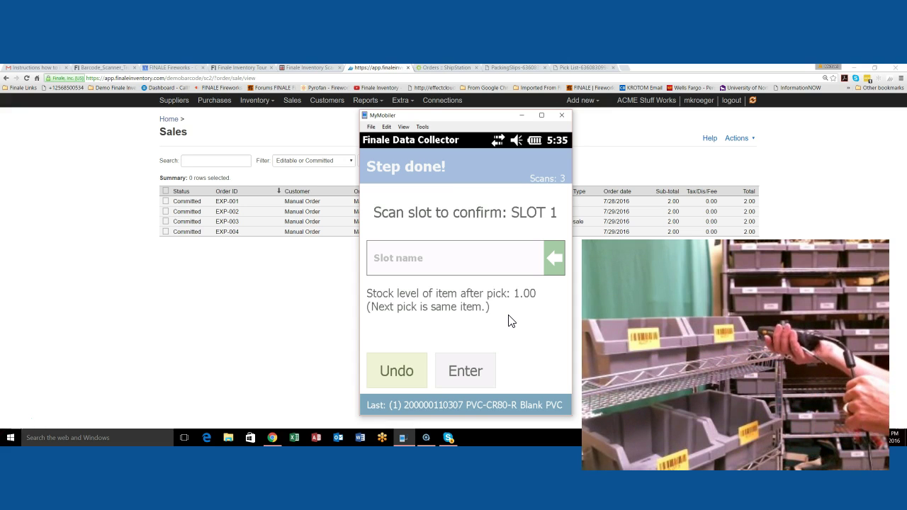
Step: Submit SLOT 2 as the slot confirmation for the red PVC-CR80-R card
text(SLOT 2)
key(Return)
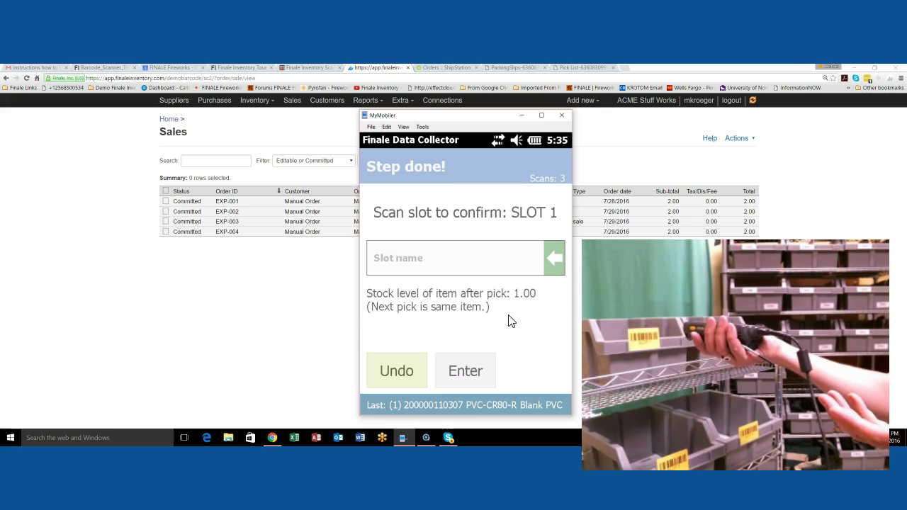
Step: Scan the SLOT 1 label to confirm the pick went into SLOT 1
text(SLOT 1)
key(Return)
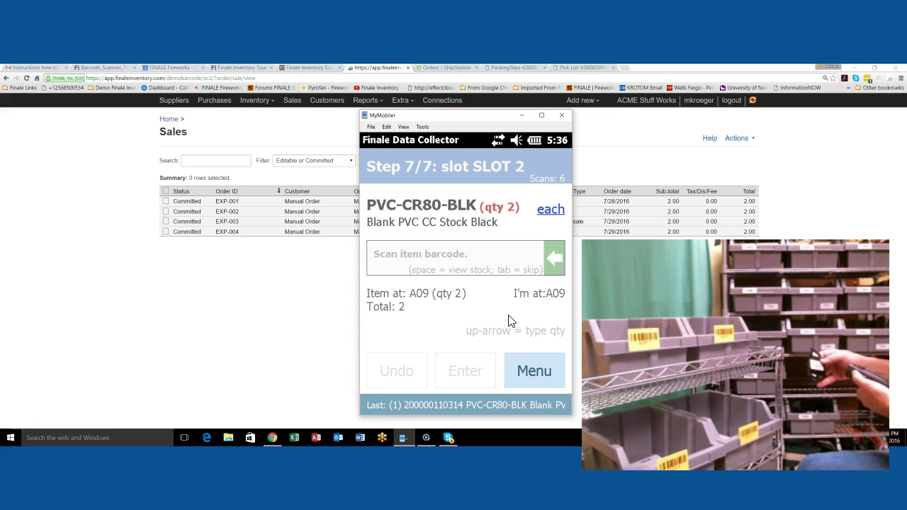
text(200000110314)
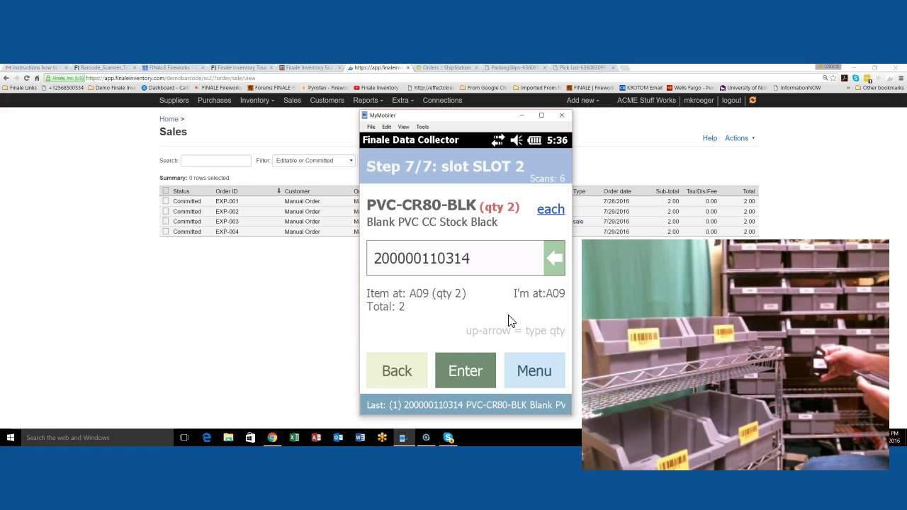
key(Return)
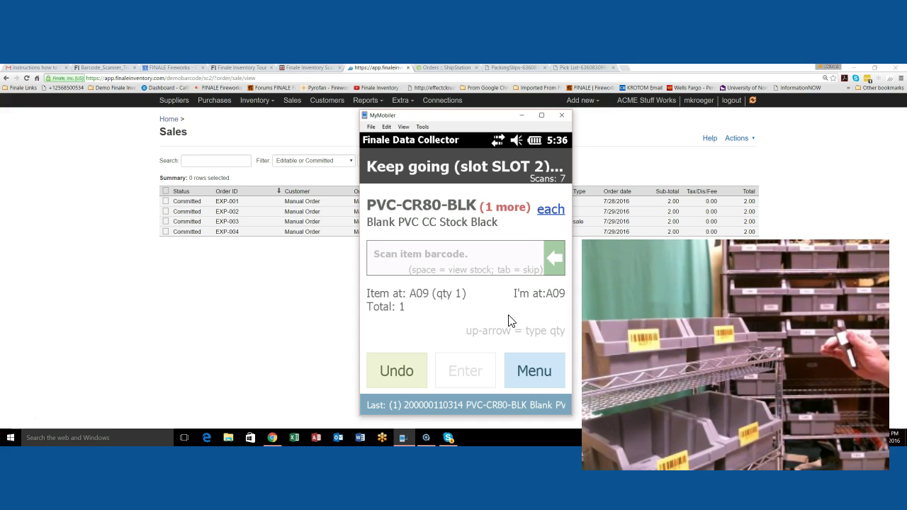
text(200000110314)
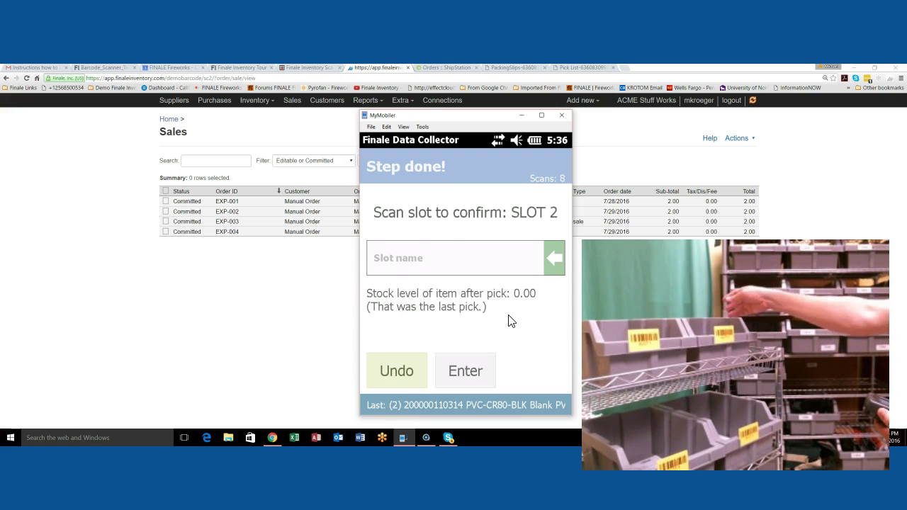
text(SLOT 2)
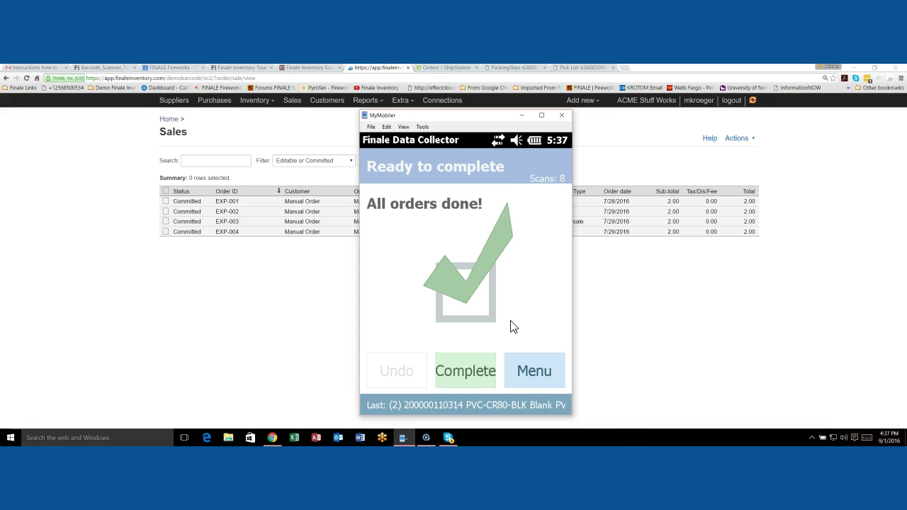
Step: Complete the wave pick and minimize the MyMobiler window to reveal the Sales list
click(479, 383)
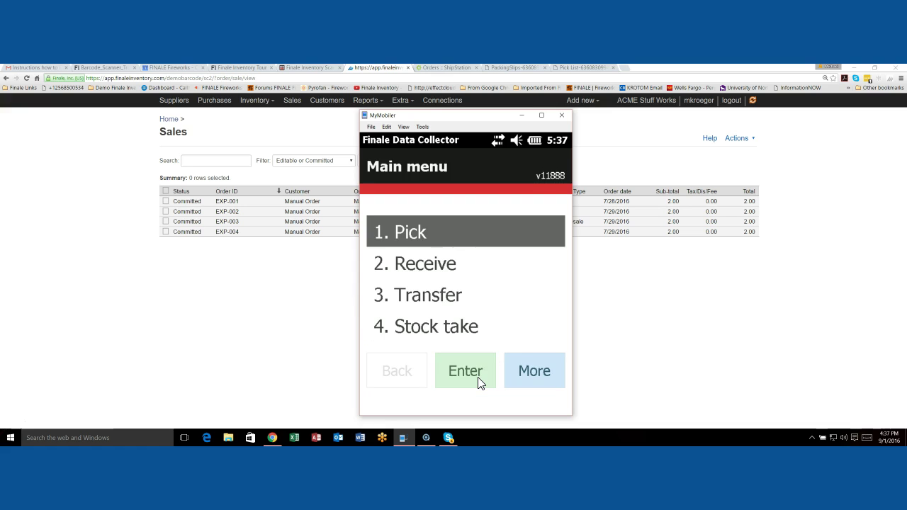
click(520, 116)
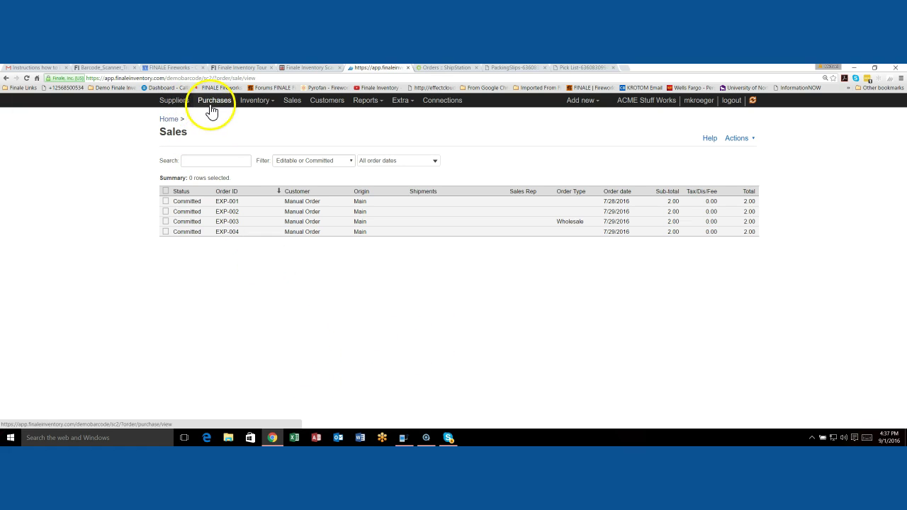
Step: Connect to the docked mobile scanner from Barcode scanning to load shipments EXP-001 to EXP-004
click(173, 120)
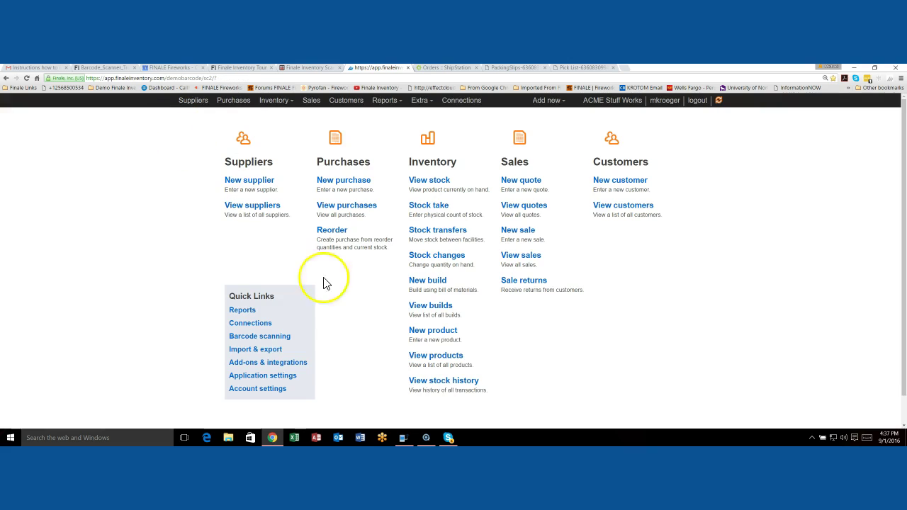
click(268, 337)
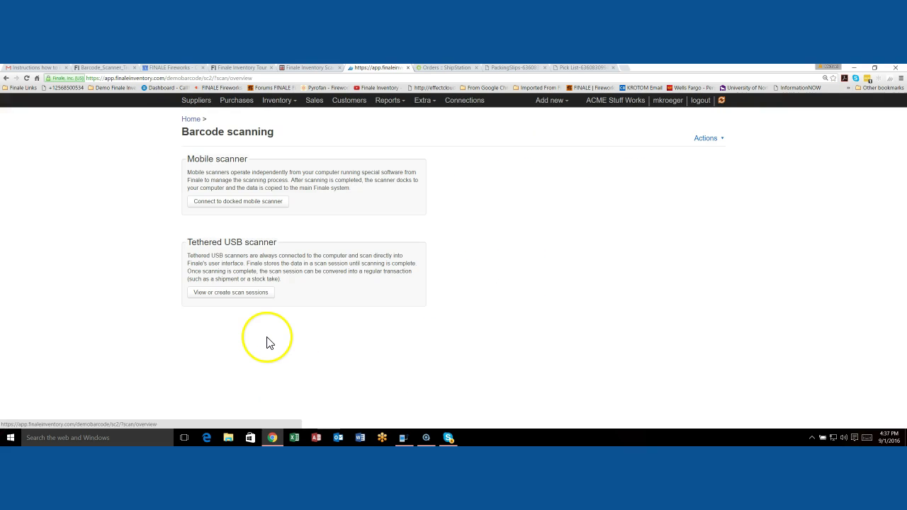
click(260, 202)
click(265, 166)
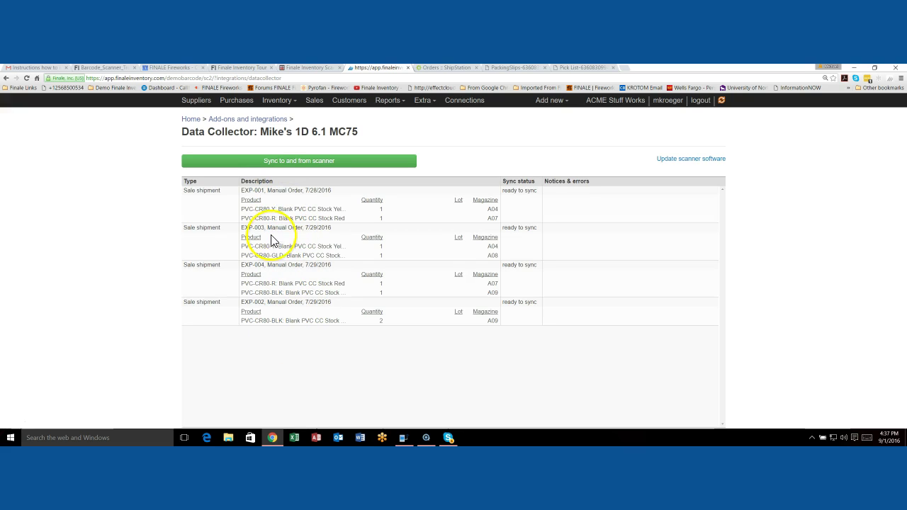
Step: Sync to and from the scanner, committing all 4 shipment operations, and acknowledge the result
click(291, 163)
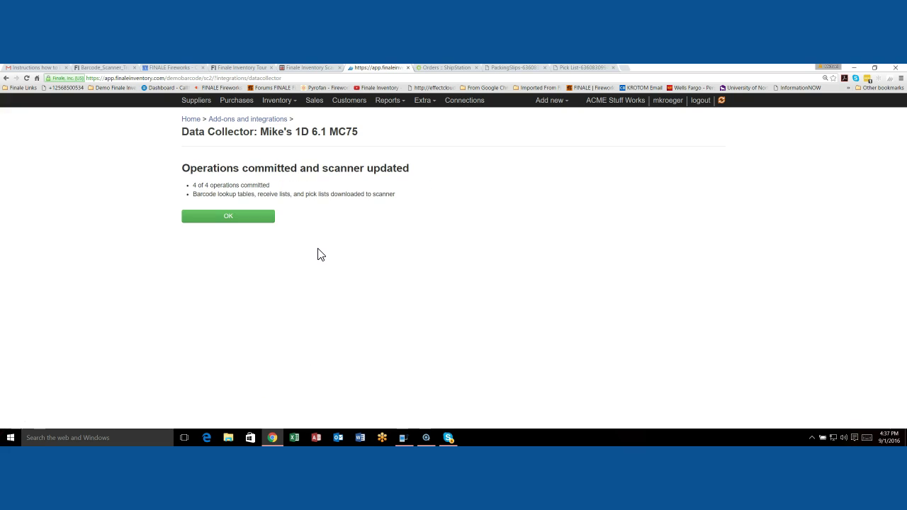
click(268, 219)
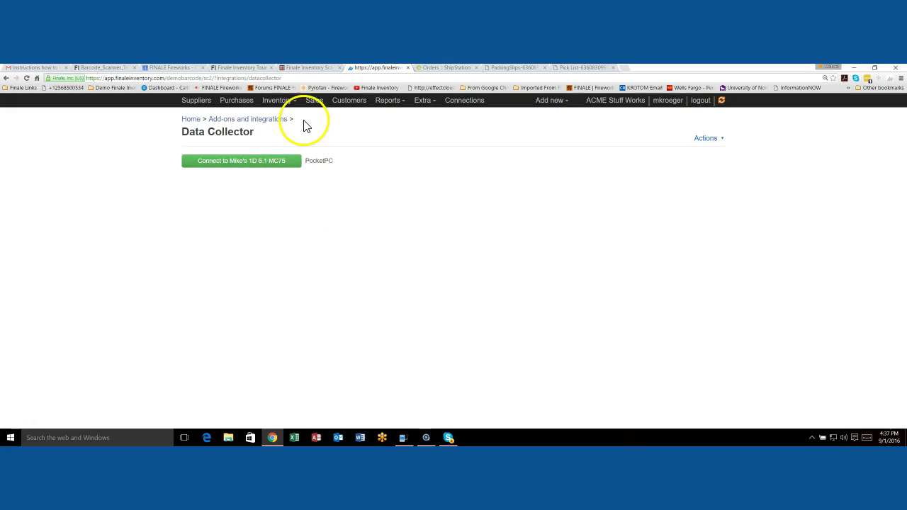
Step: Show the Sales list with orders EXP-001 to EXP-004 marked Packed 9/1/2016
click(314, 102)
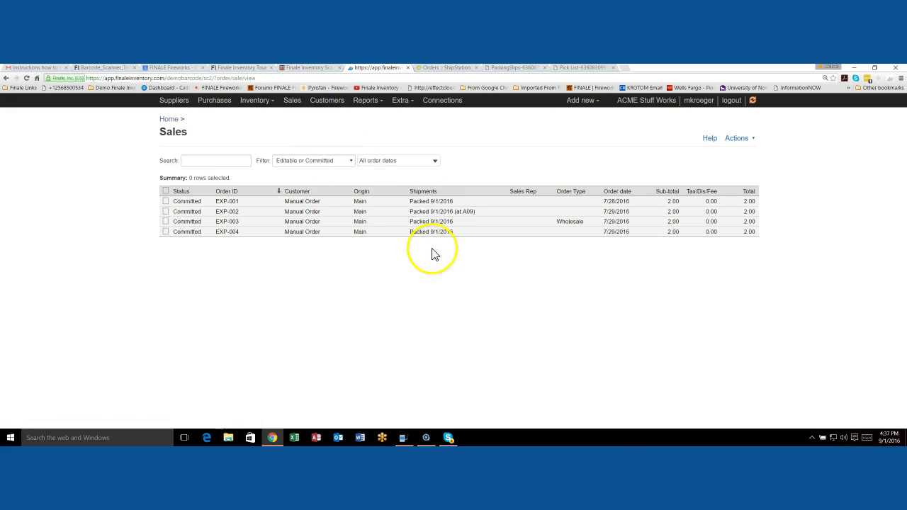